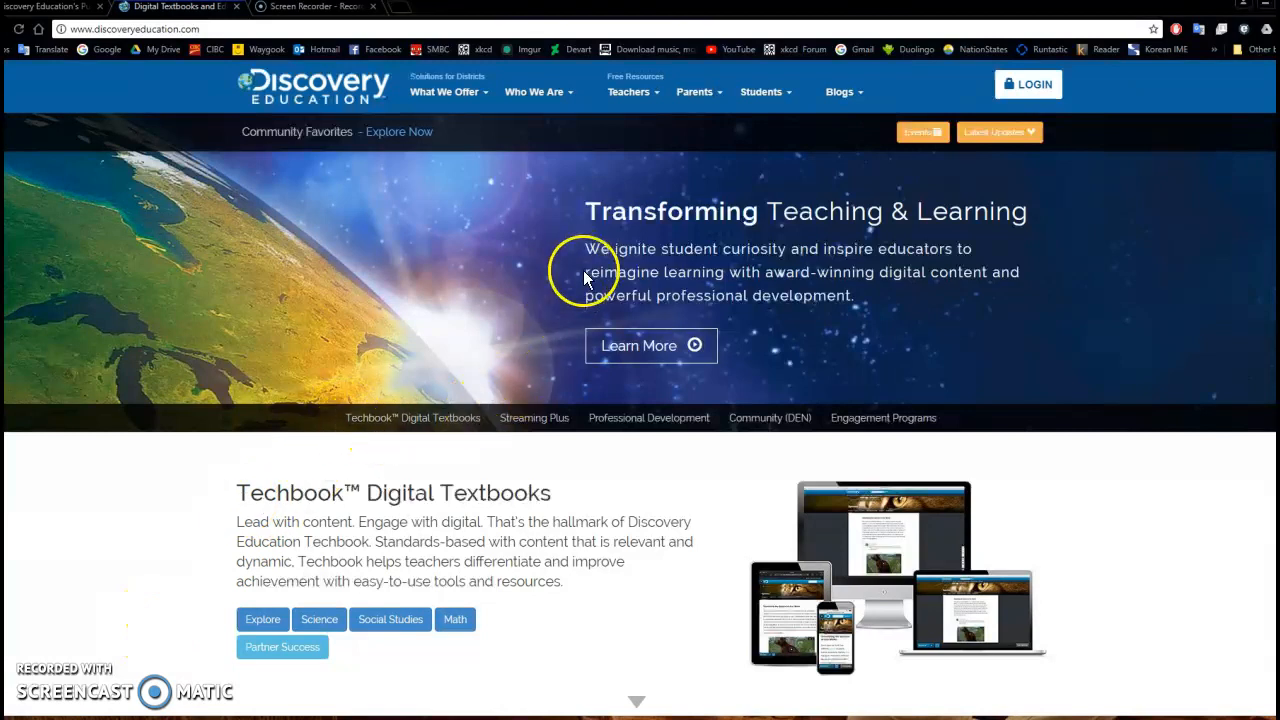
- Open the free K-5 teacher resources page and look over its Worksheets to Go warmup and lesson plans
{"action": "mouse_move", "coordinate": [628, 95]}
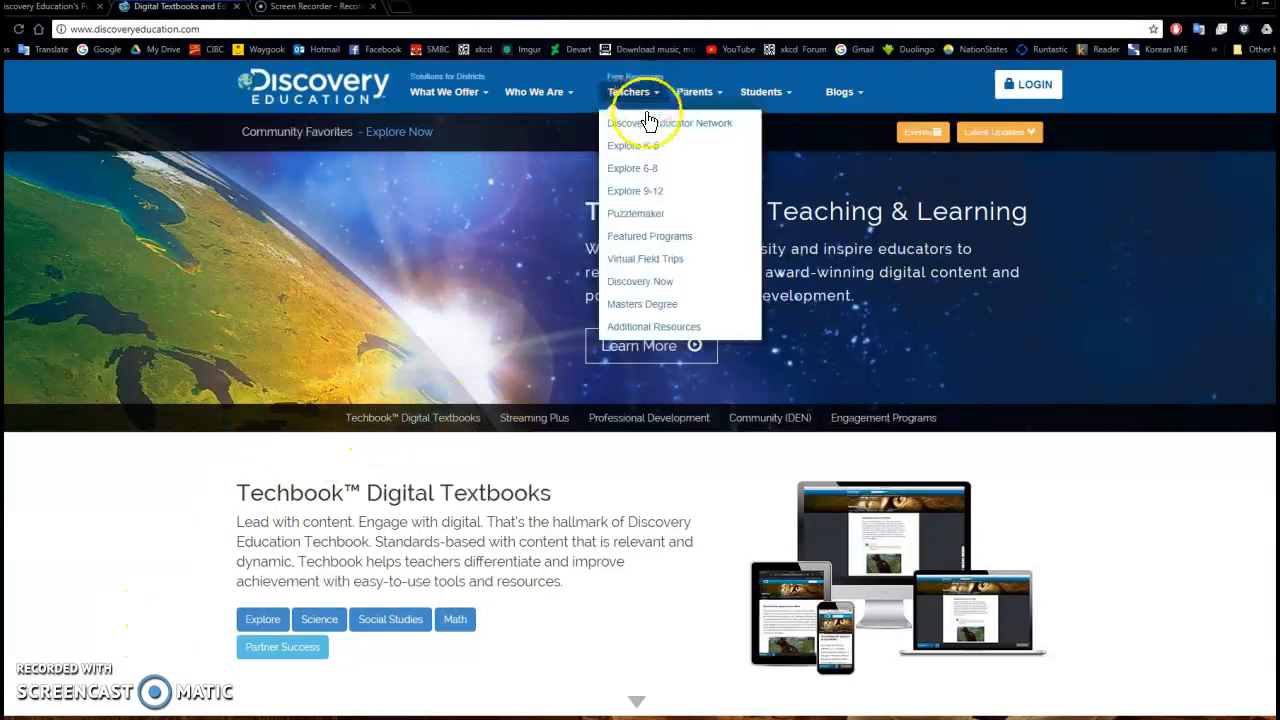
{"action": "left_click", "coordinate": [643, 150]}
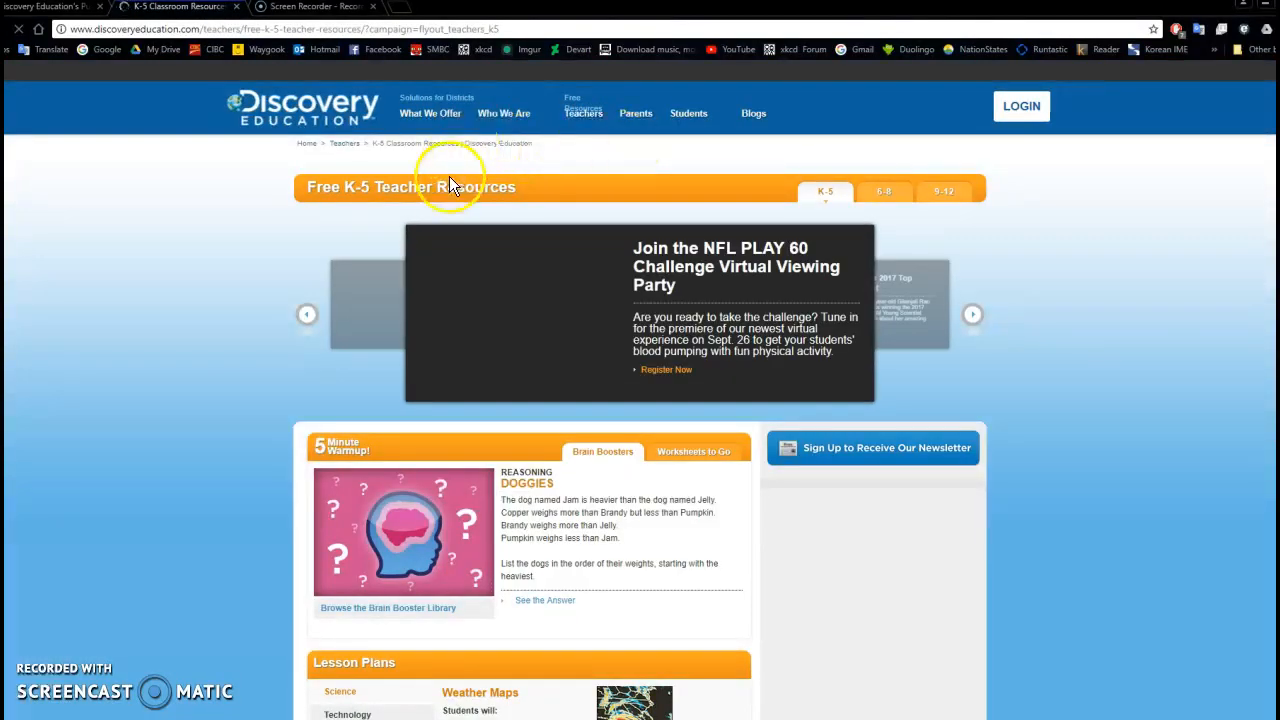
{"action": "scroll", "coordinate": [449, 194], "scroll_direction": "down", "scroll_amount": 2}
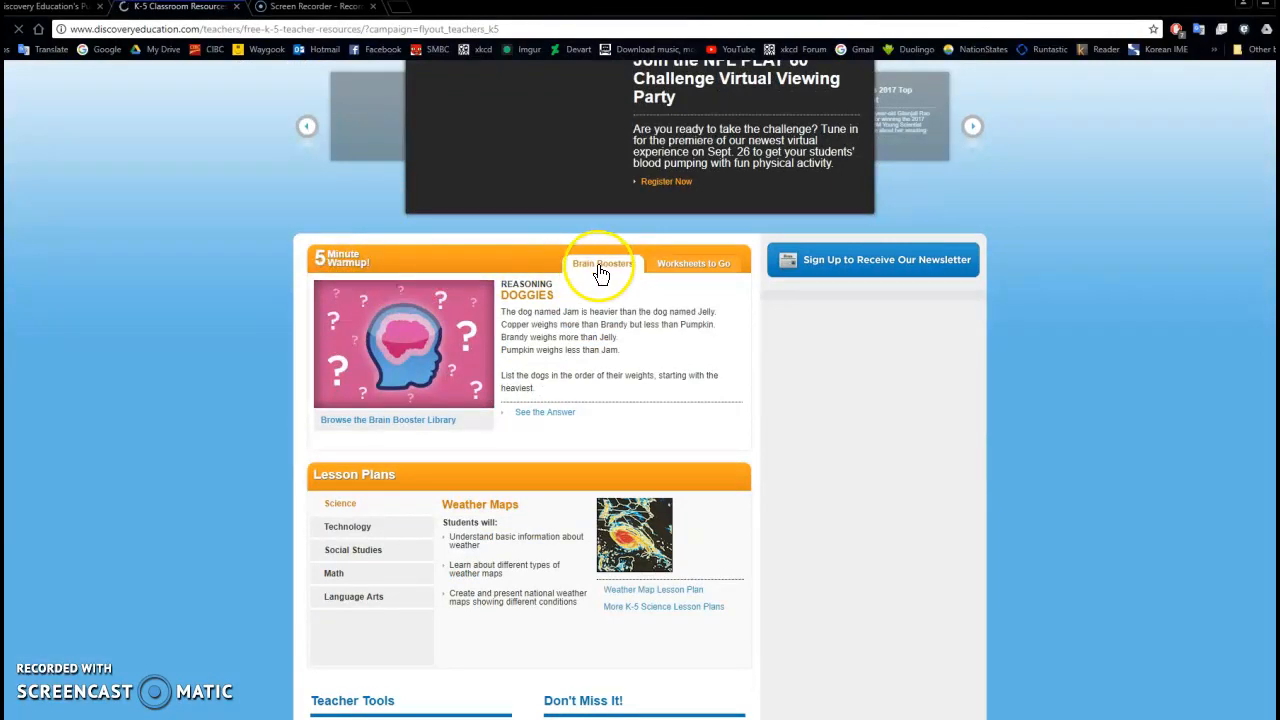
{"action": "left_click", "coordinate": [685, 279]}
{"action": "scroll", "coordinate": [586, 330], "scroll_direction": "down", "scroll_amount": 1}
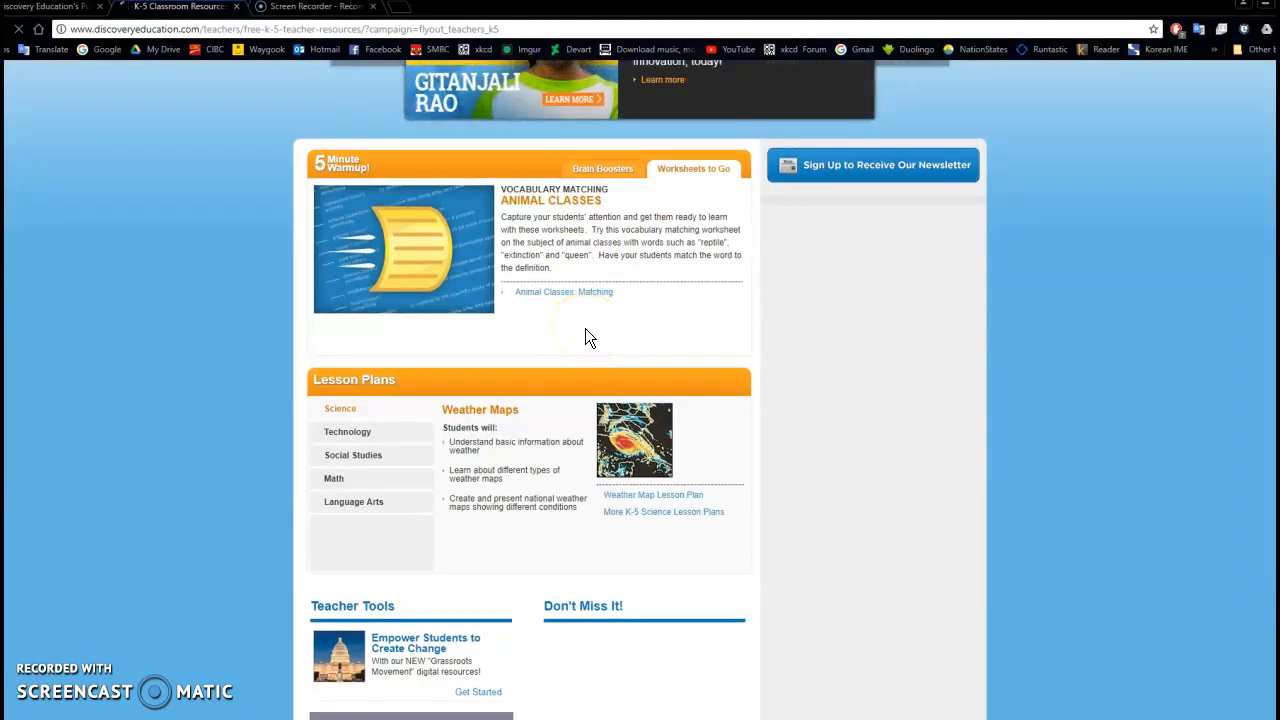
{"action": "scroll", "coordinate": [588, 337], "scroll_direction": "down", "scroll_amount": 1}
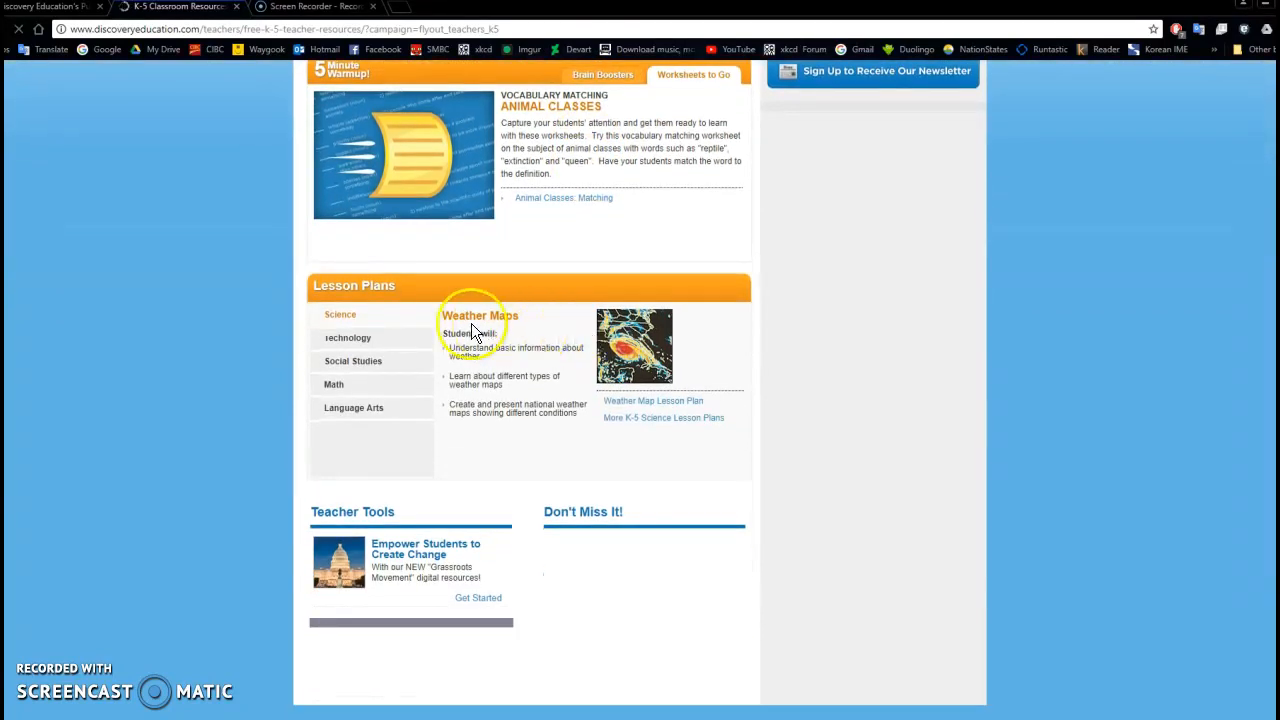
{"action": "scroll", "coordinate": [465, 322], "scroll_direction": "up", "scroll_amount": 4}
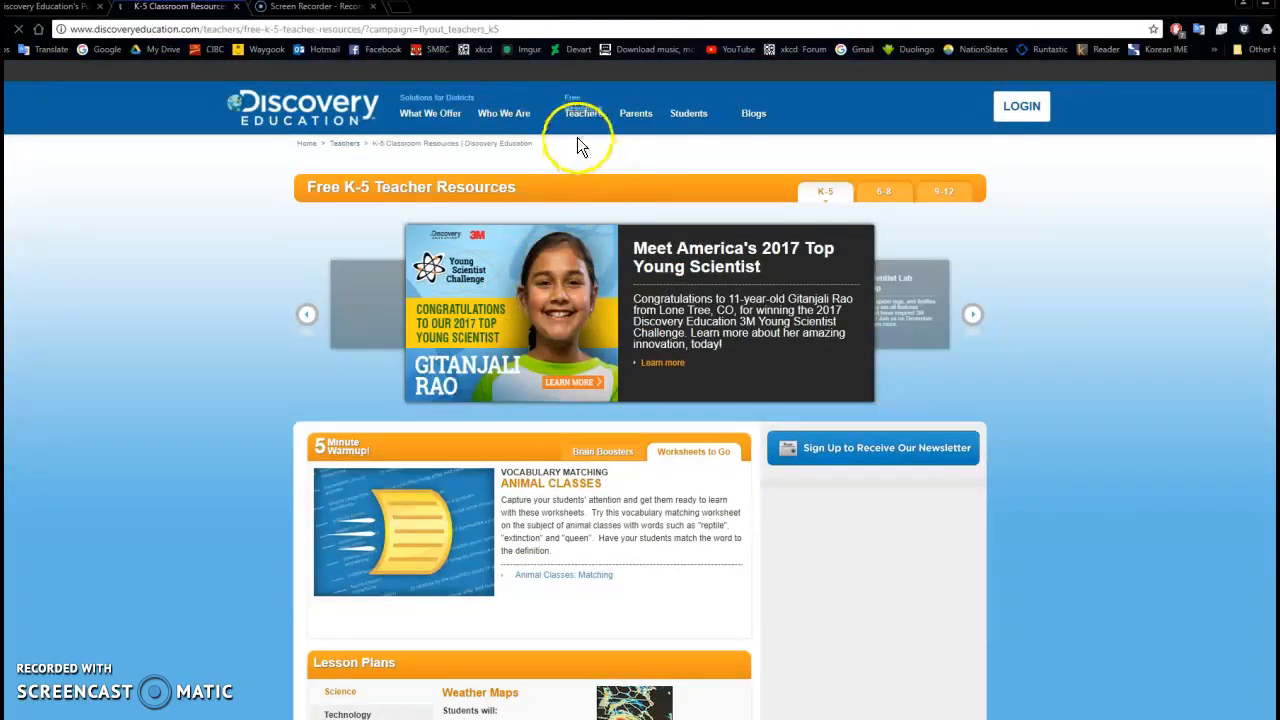
- Open the Criss-Cross puzzle setup form from the Puzzlemaker resources for teachers
{"action": "mouse_move", "coordinate": [575, 114]}
{"action": "mouse_move", "coordinate": [605, 233]}
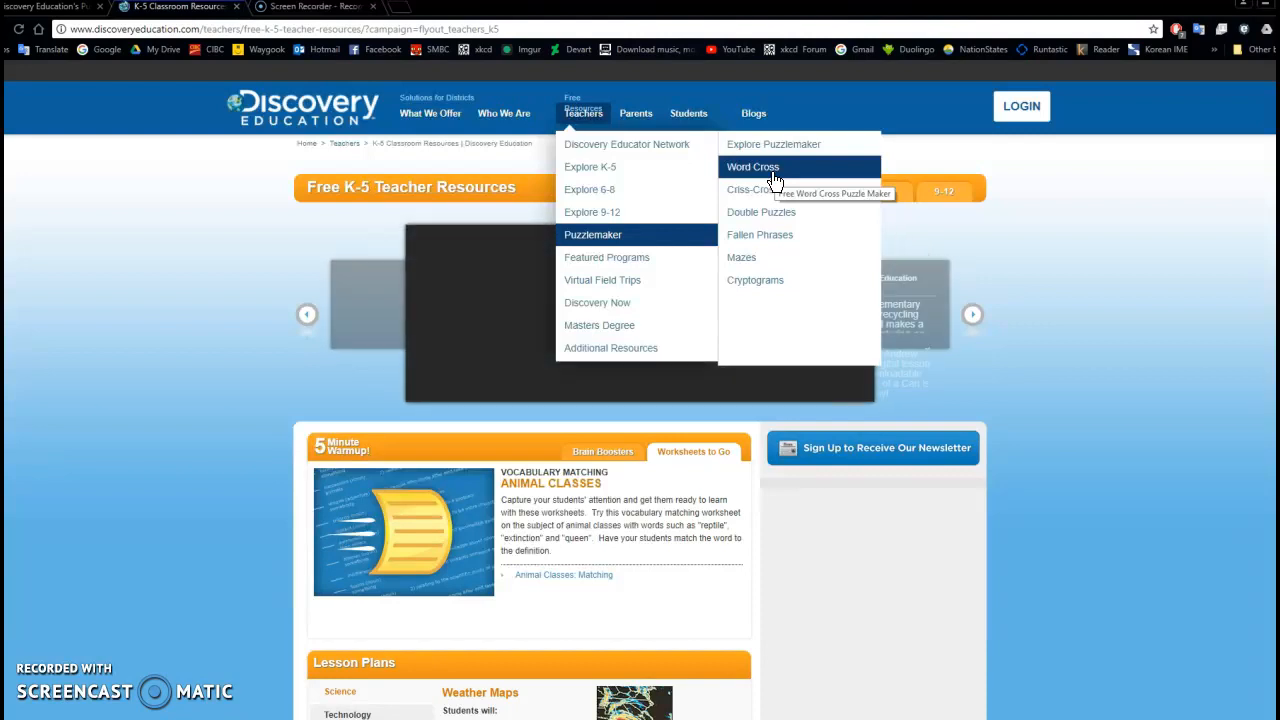
{"action": "left_click", "coordinate": [772, 190]}
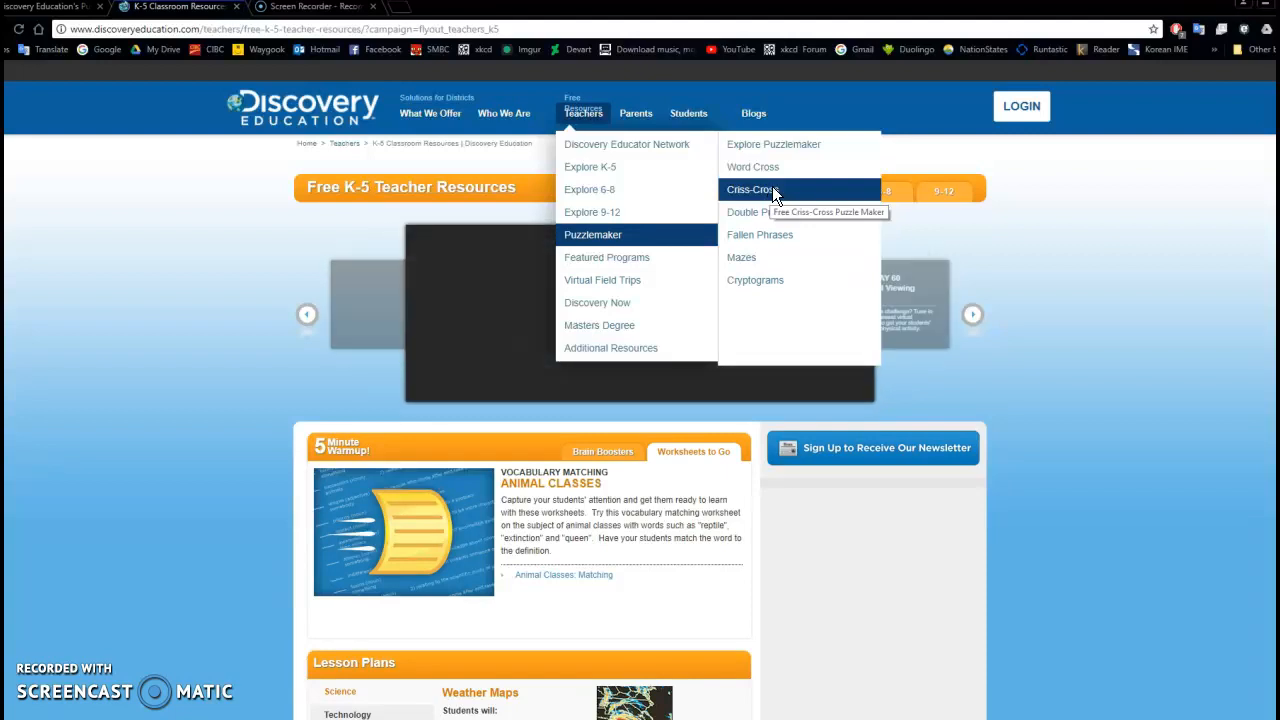
{"action": "left_click", "coordinate": [772, 189]}
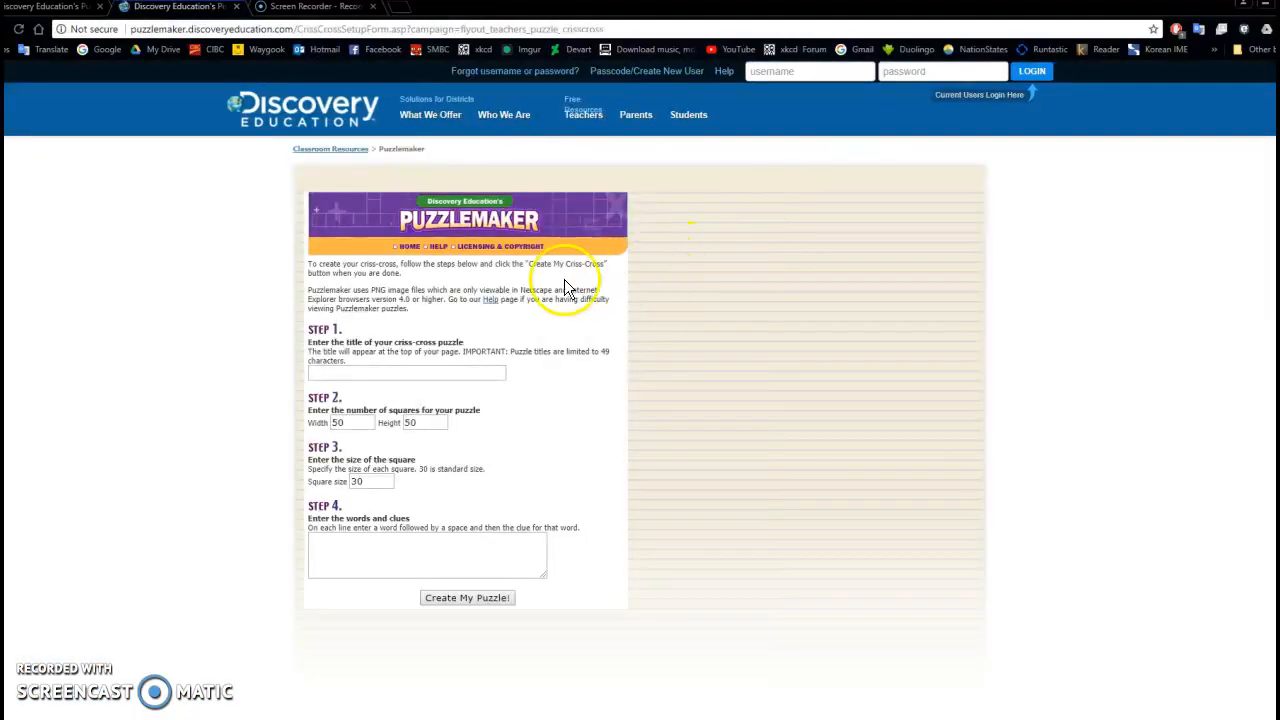
- Give the criss-cross puzzle the title "Space Crossword"
{"action": "scroll", "coordinate": [557, 274], "scroll_direction": "down", "scroll_amount": 1}
{"action": "left_click", "coordinate": [474, 286]}
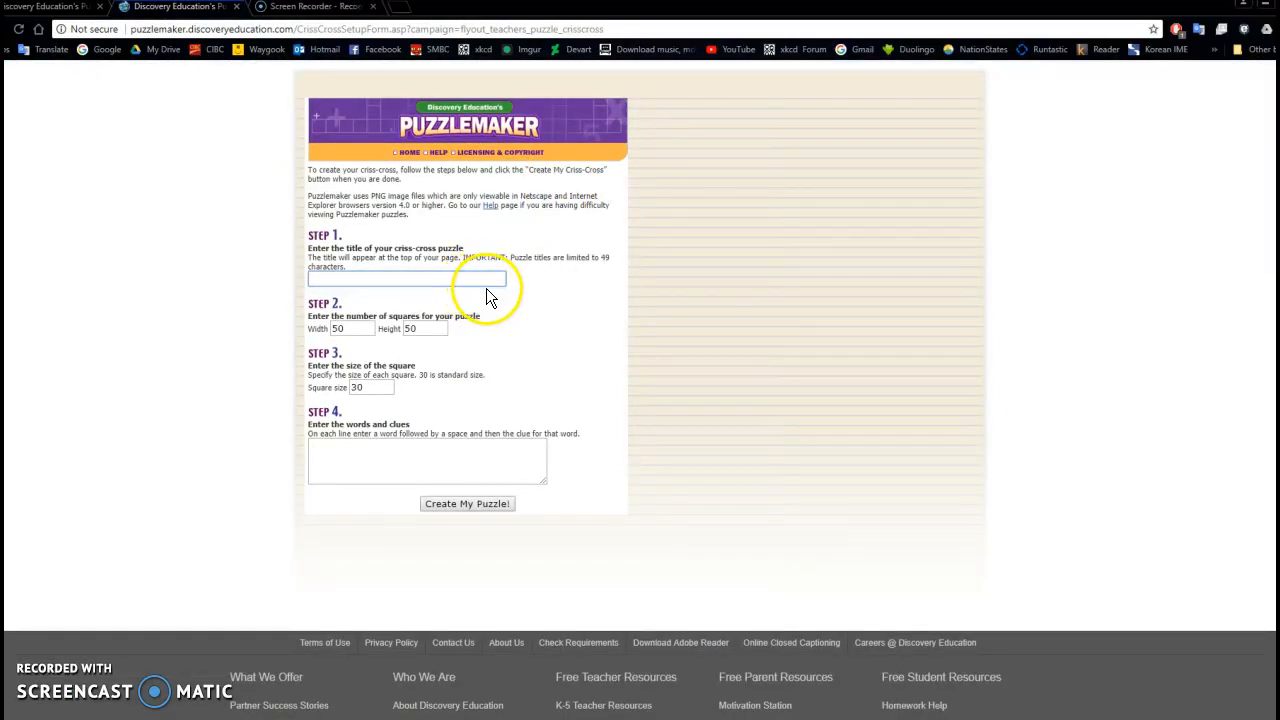
{"action": "type", "text": "Spa"}
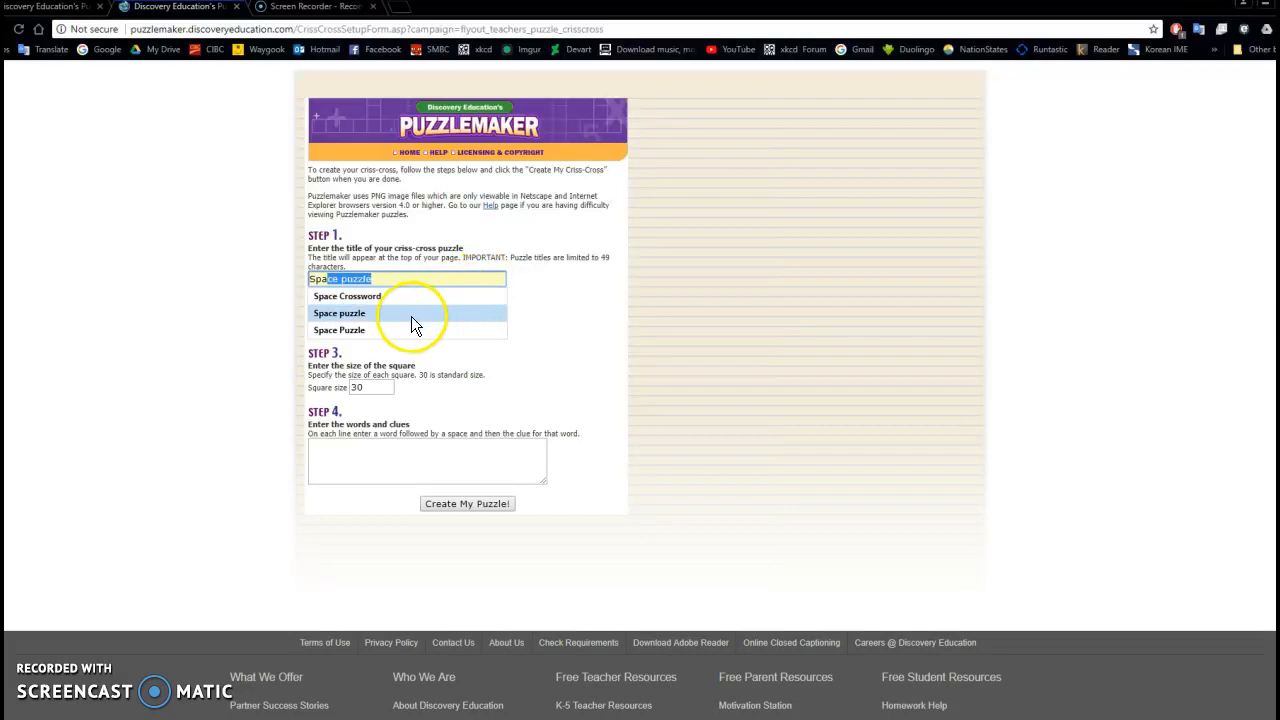
{"action": "key", "text": "Up"}
{"action": "key", "text": "Return"}
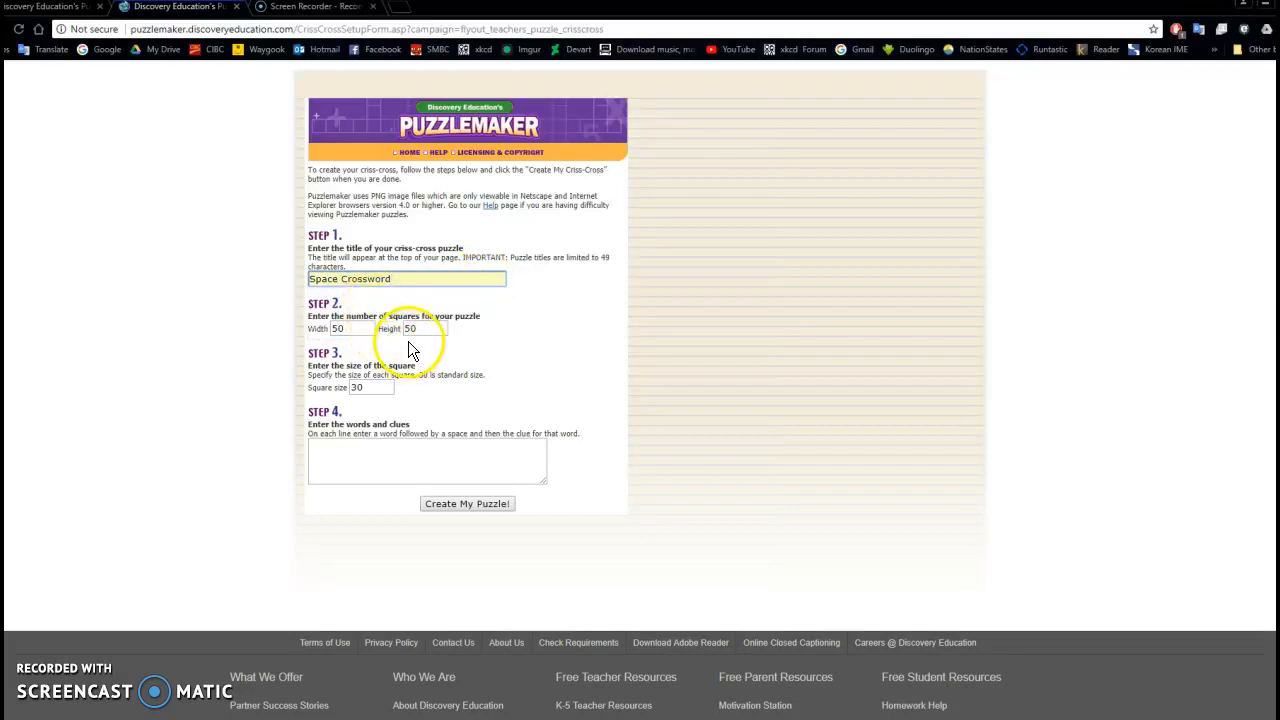
- Set the number of squares for the puzzle to 30 wide and 30 high
{"action": "left_click_drag", "start_coordinate": [362, 329], "coordinate": [309, 328]}
{"action": "type", "text": "30"}
{"action": "key", "text": "Tab"}
{"action": "type", "text": "30"}
- Enter the puzzle word "earth" with the clue "The planet where we live" as the first line
{"action": "left_click", "coordinate": [401, 456]}
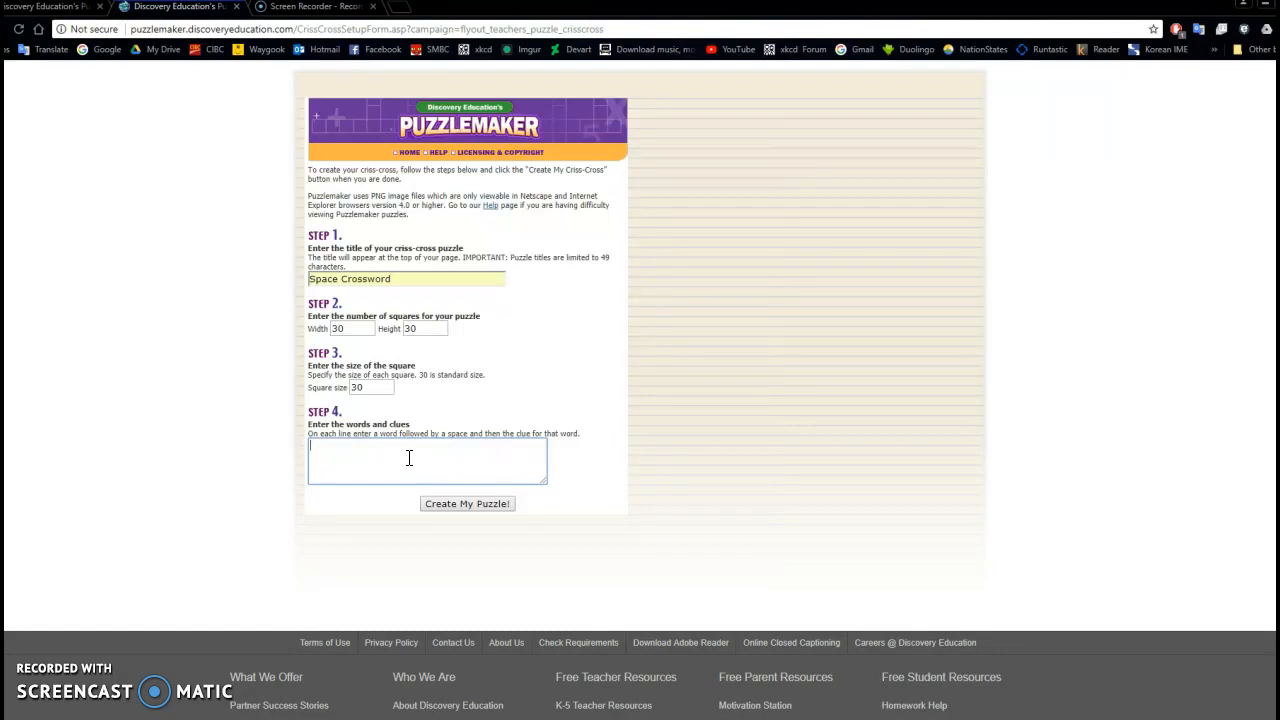
{"action": "type", "text": "earth"}
{"action": "type", "text": "The planet when"}
{"action": "key", "text": "BackSpace"}
{"action": "type", "text": "re we live"}
{"action": "key", "text": "Return"}
- Add the word "mars" with the clue "our neighbor planet. It is small and red." on its own line
{"action": "type", "text": "mars our neighbor planet. IT"}
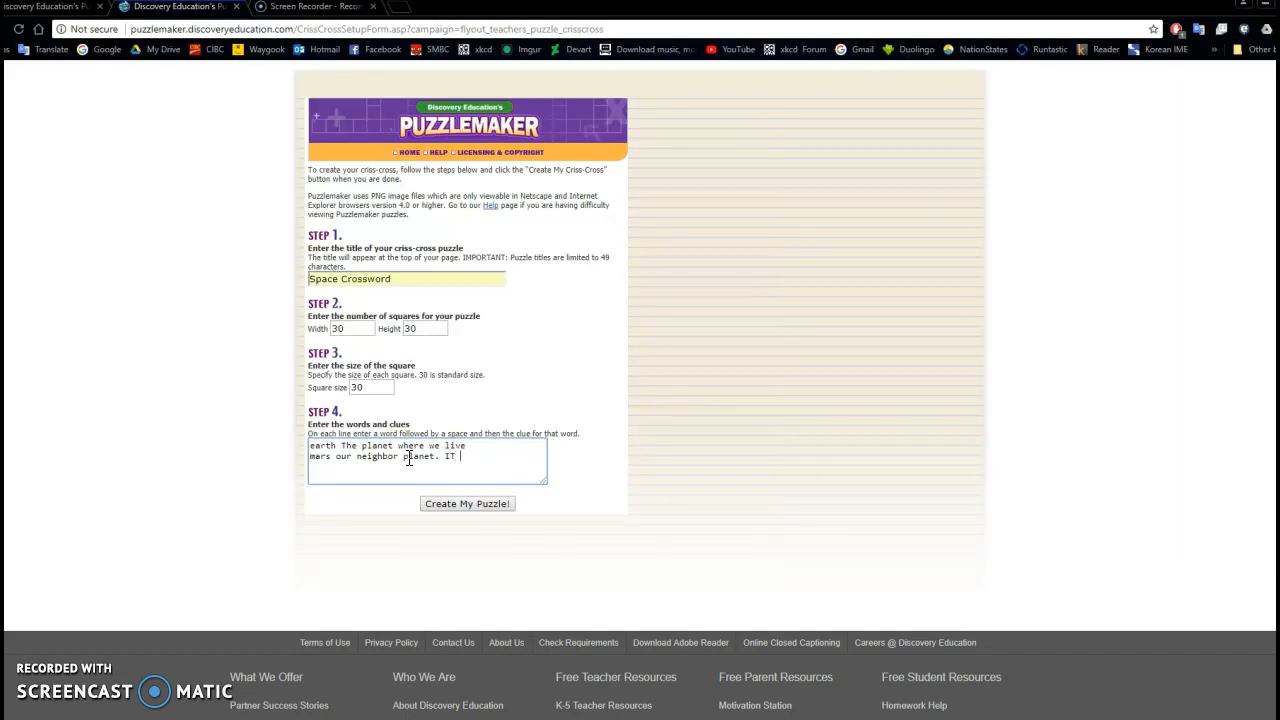
{"action": "key", "text": "BackSpace"}
{"action": "key", "text": "BackSpace"}
{"action": "type", "text": "t is small and red."}
- Add the word "moon" with the clue "It is white. It is not a planet or a star." on its own line
{"action": "type", "text": "moon"}
{"action": "type", "text": " It is white"}
{"action": "type", "text": ". It is not "}
{"action": "type", "text": "a planet "}
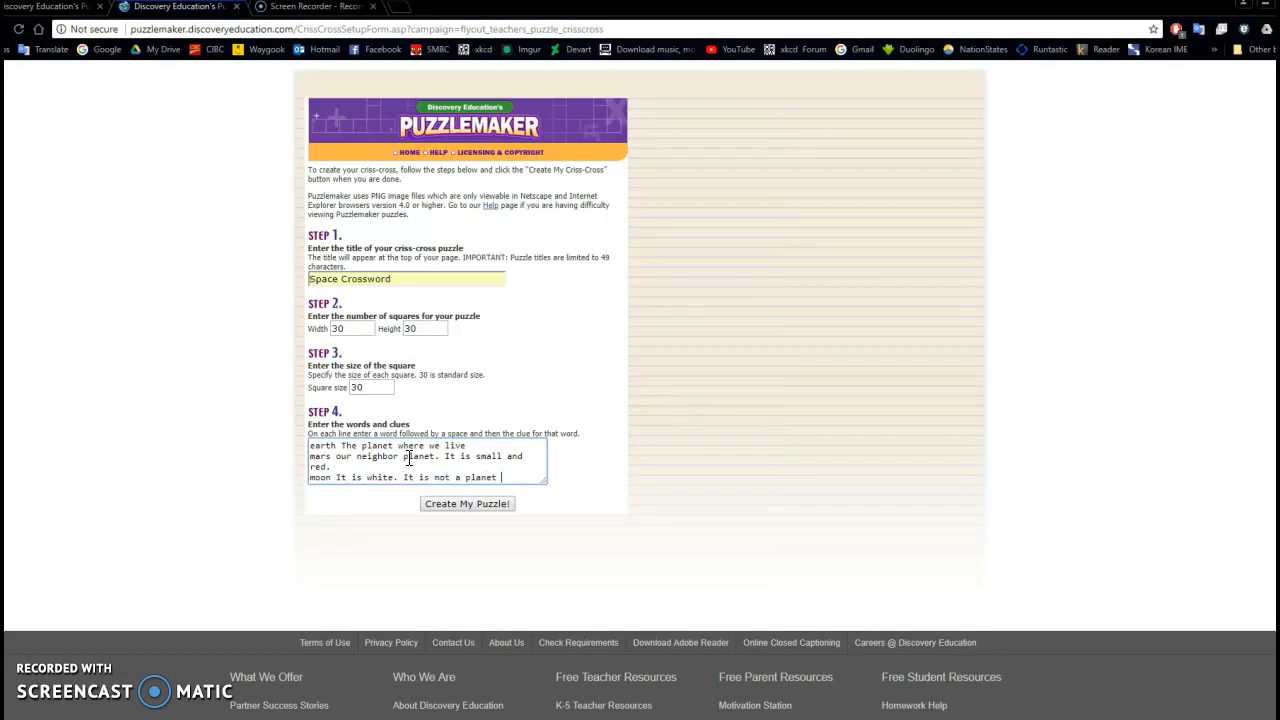
{"action": "type", "text": "or a star"}
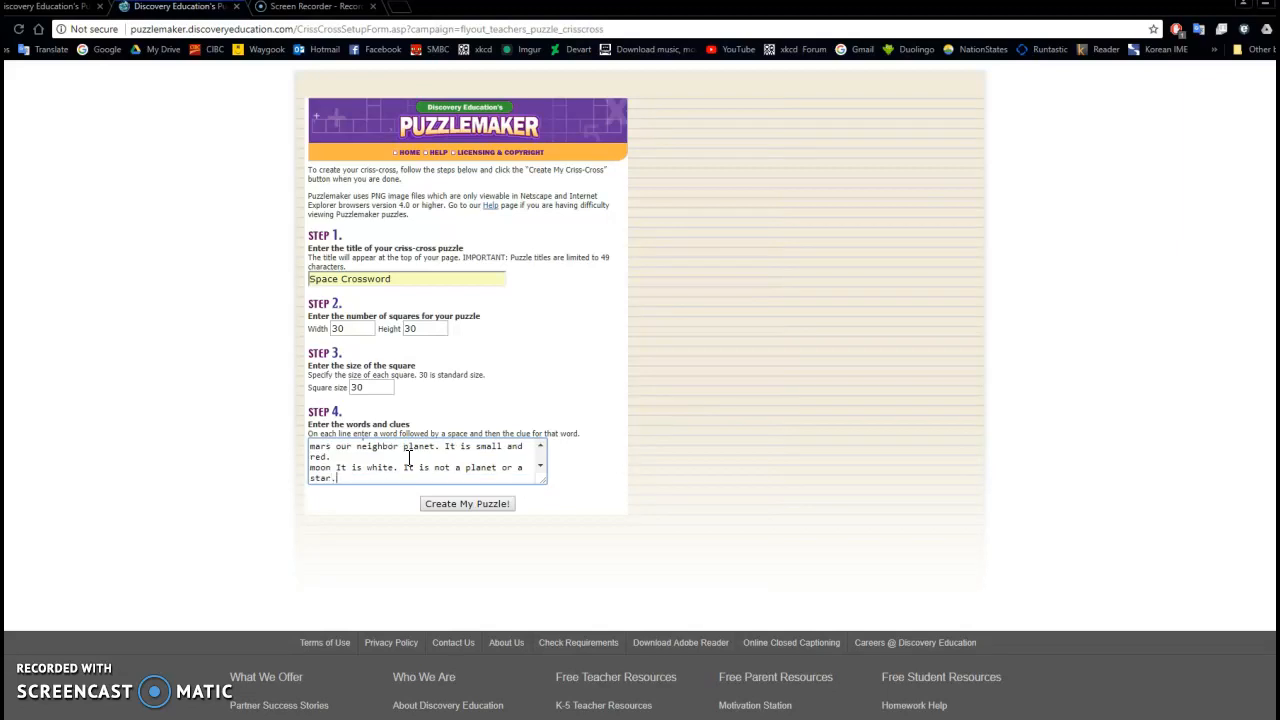
{"action": "type", "text": "."}
{"action": "key", "text": "Return"}
- Add the word "sun" with the clue "It makes light for our solar system" on its own line
{"action": "type", "text": "sun It "}
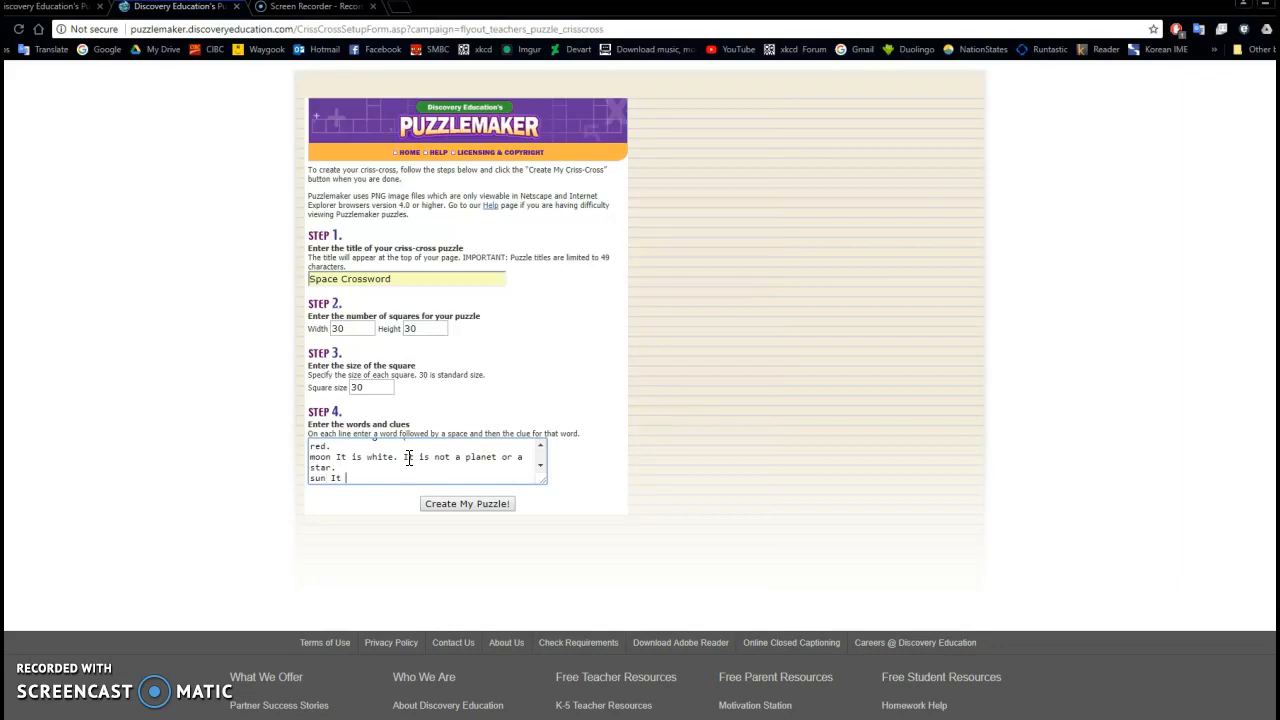
{"action": "type", "text": "makes light for our solar system"}
{"action": "key", "text": "Return"}
- Add the word "solarsystem" with the clue "It is the star and planets of our galaxy." as the last line
{"action": "type", "text": "soloar"}
{"action": "key", "text": "BackSpace"}
{"action": "key", "text": "BackSpace"}
{"action": "key", "text": "BackSpace"}
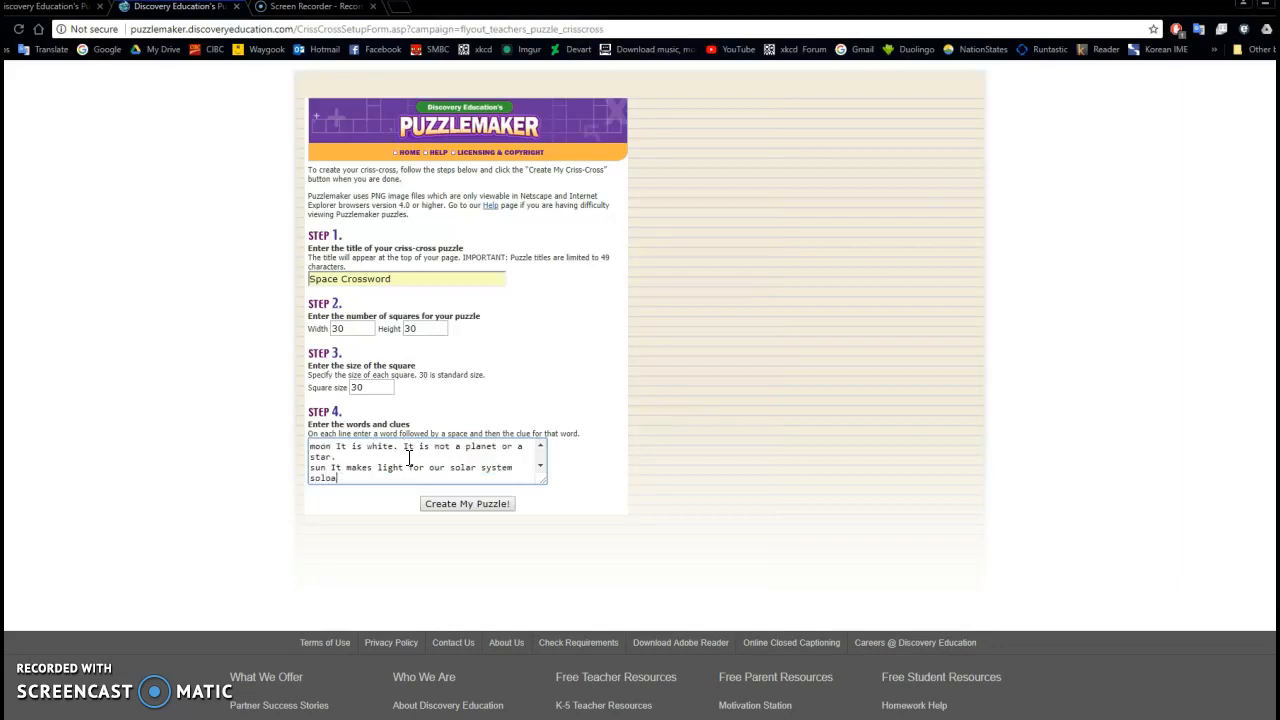
{"action": "type", "text": "arsystem It is the star and planets of our gl"}
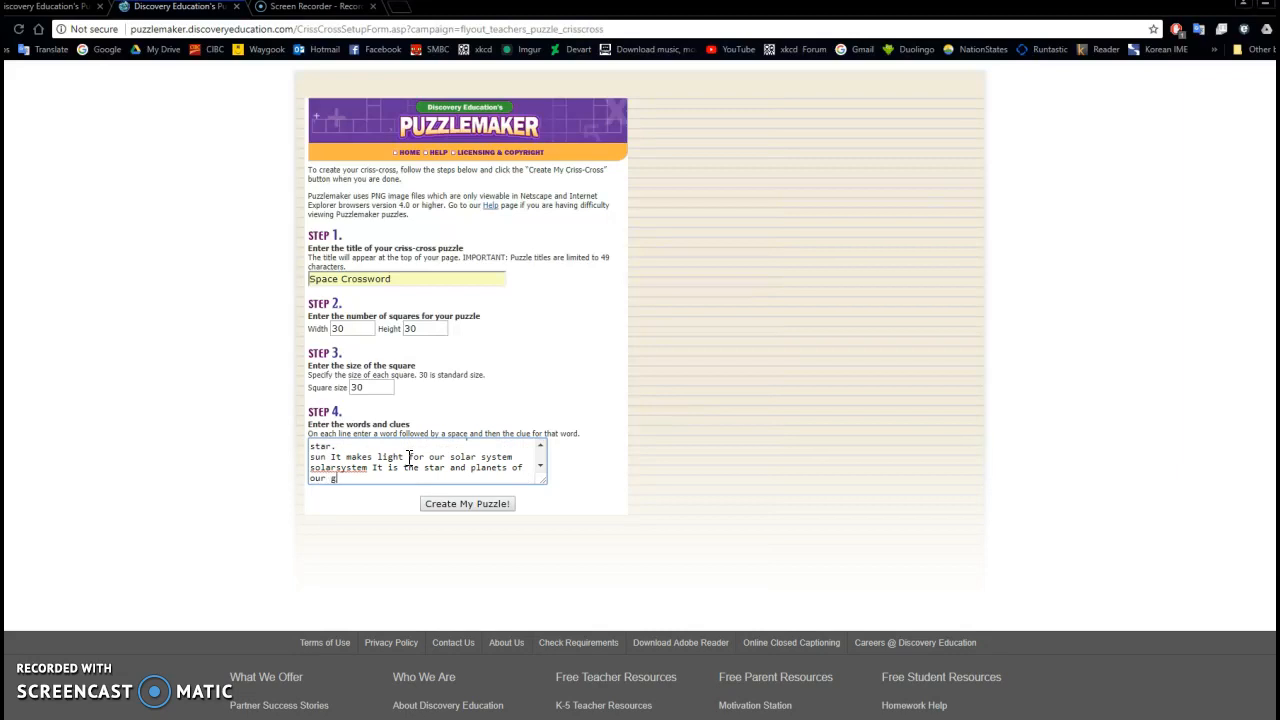
{"action": "key", "text": "BackSpace"}
{"action": "type", "text": "alax"}
{"action": "type", "text": "t"}
{"action": "type", "text": "."}
- Generate the criss-cross puzzle from the entered words and clues
{"action": "left_click", "coordinate": [375, 470]}
{"action": "left_click", "coordinate": [463, 503]}
{"action": "left_click", "coordinate": [457, 507]}
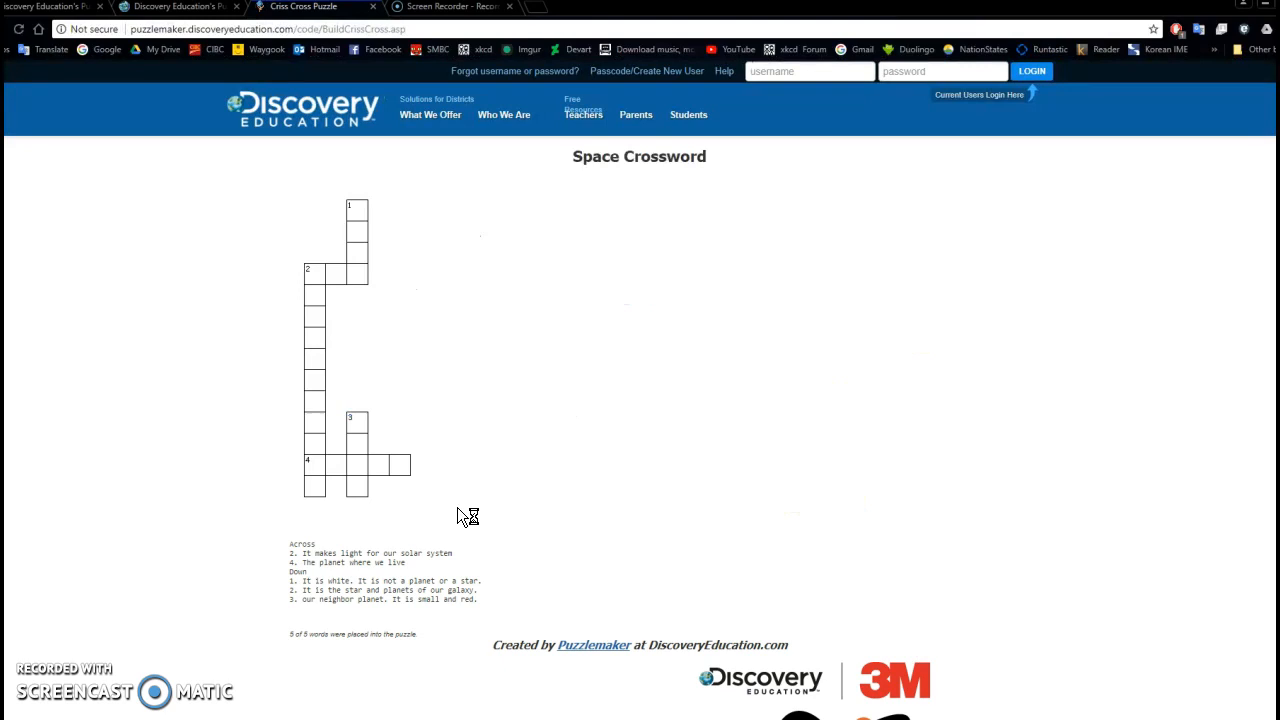
- Select the generated crossword grid together with its clues and view the options for copying or saving it
{"action": "scroll", "coordinate": [463, 510], "scroll_direction": "down", "scroll_amount": 2}
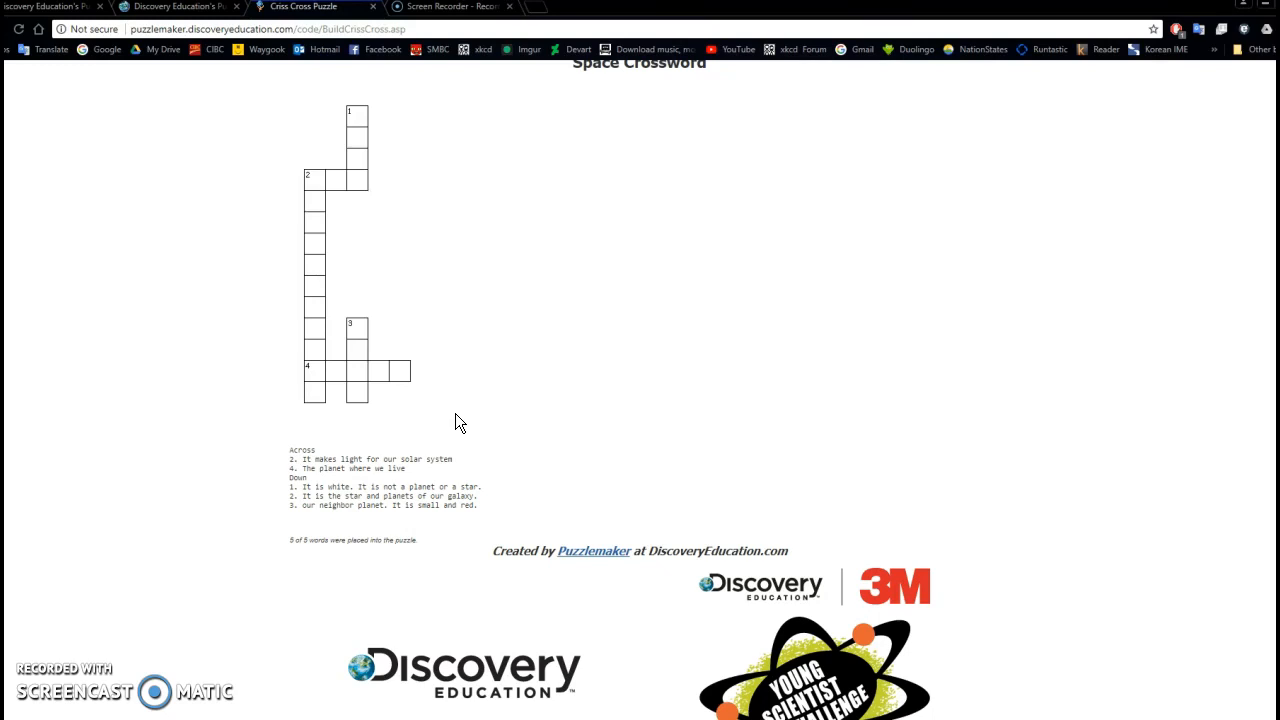
{"action": "scroll", "coordinate": [455, 412], "scroll_direction": "up", "scroll_amount": 2}
{"action": "scroll", "coordinate": [455, 412], "scroll_direction": "down", "scroll_amount": 2}
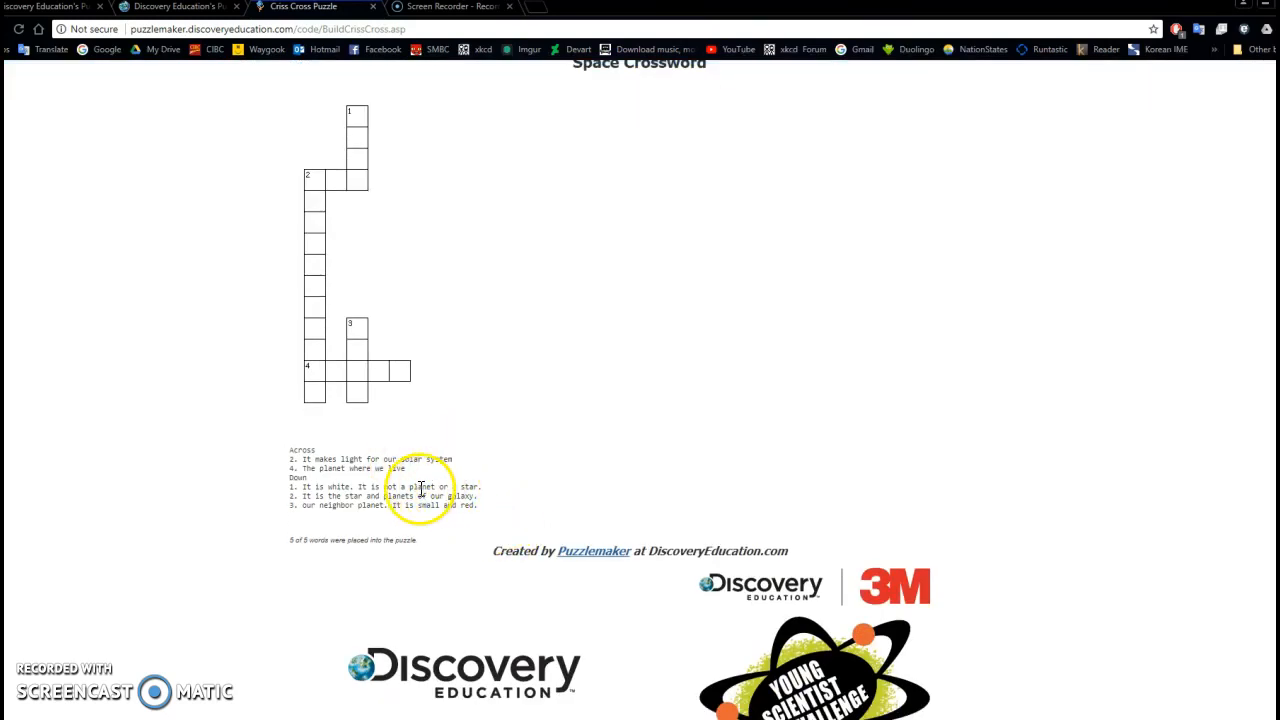
{"action": "left_click_drag", "start_coordinate": [495, 512], "coordinate": [242, 272]}
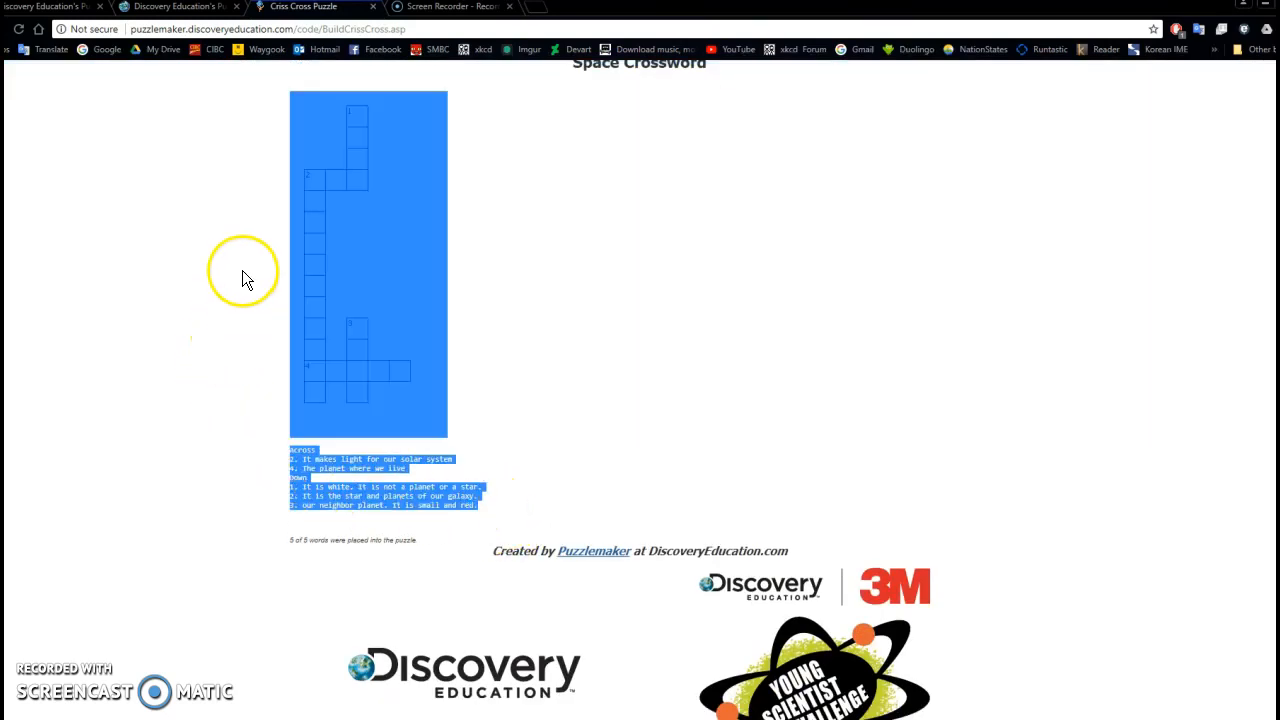
{"action": "right_click", "coordinate": [368, 331]}
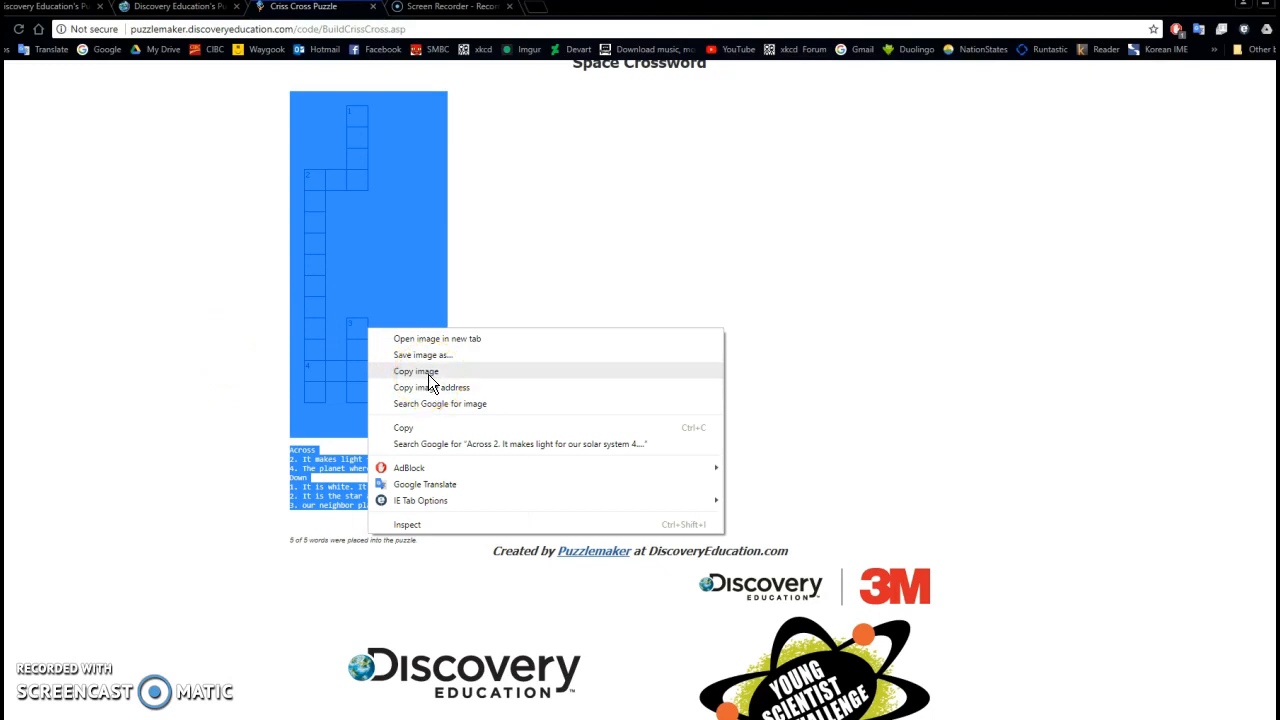
{"action": "left_click", "coordinate": [765, 403]}
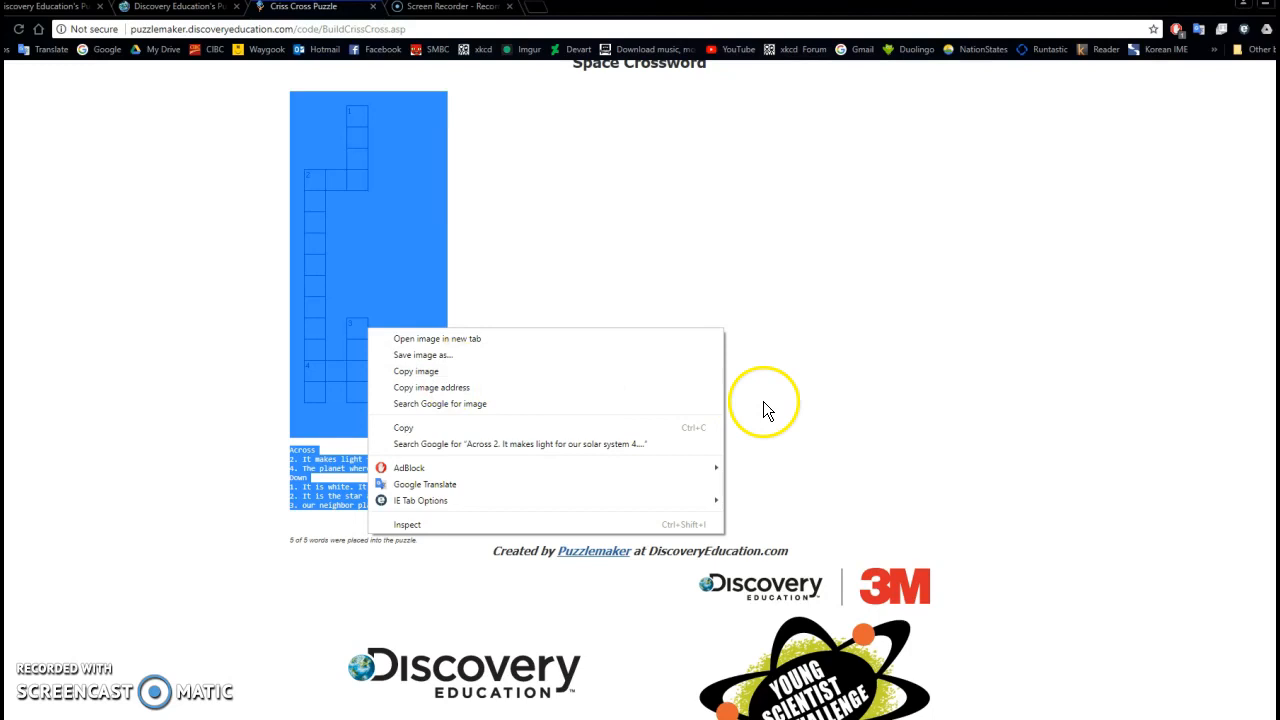